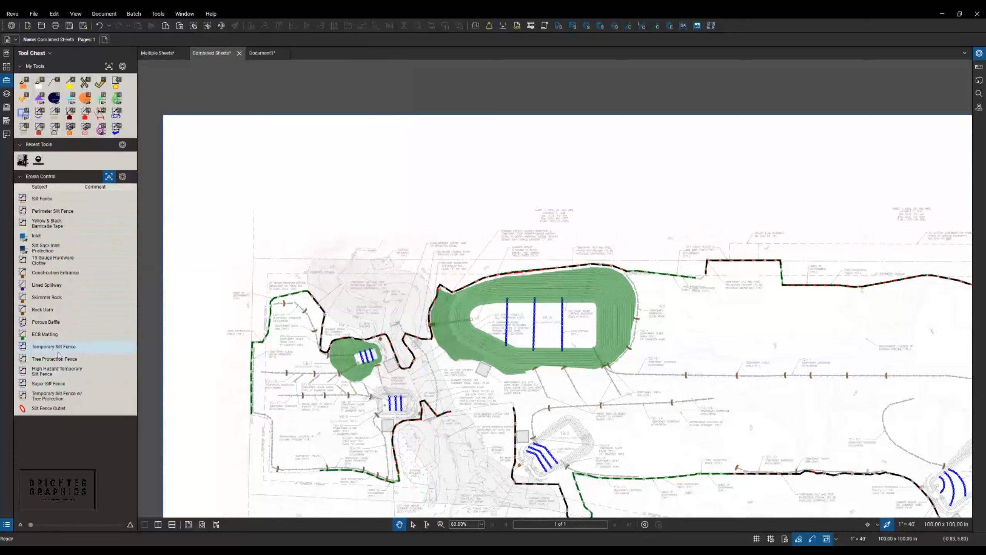
- Outline basin SB-6 along its outer contour with an ECB Matting area of about 4,020 sf
{"action": "left_click", "coordinate": [43, 337]}
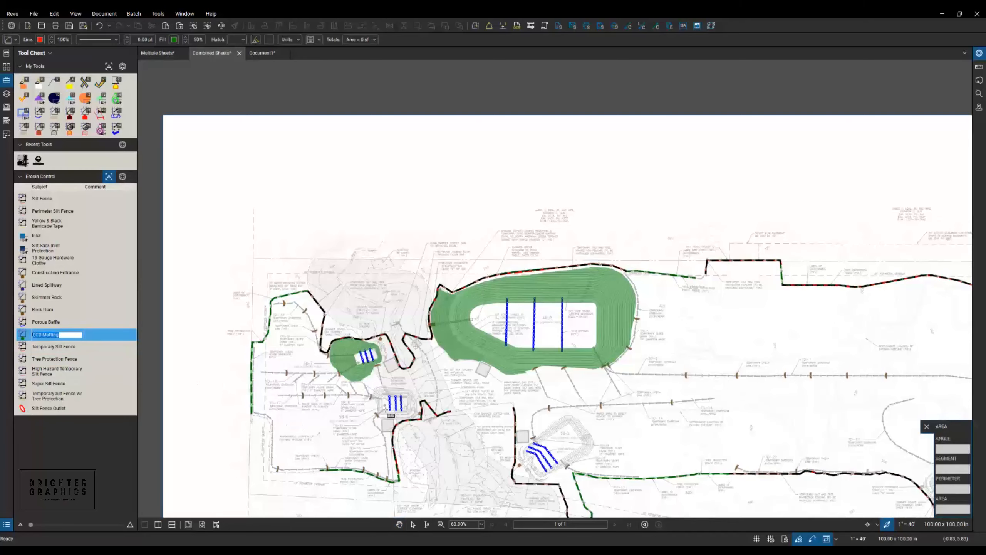
{"action": "scroll", "coordinate": [386, 409], "scroll_direction": "up", "scroll_amount": 10}
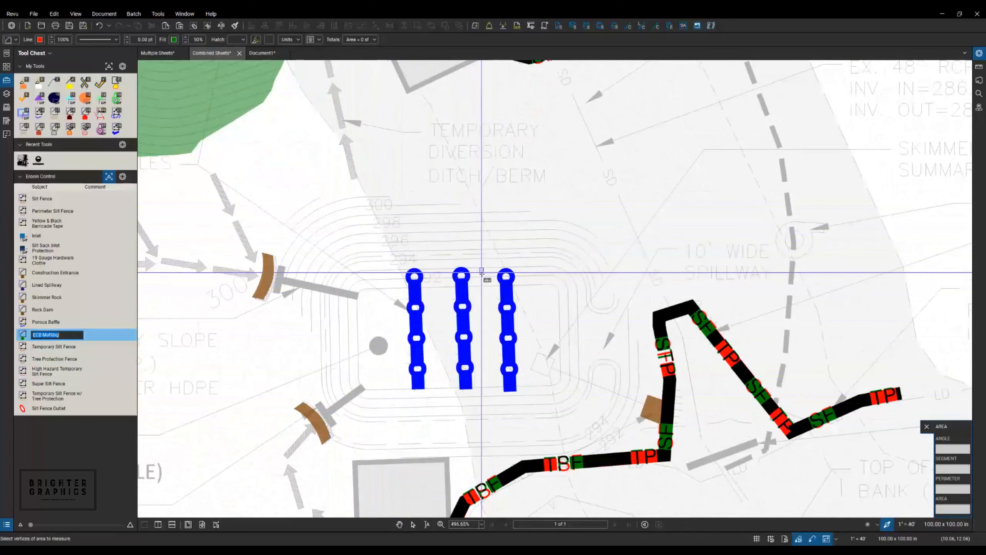
{"action": "left_click", "coordinate": [321, 198]}
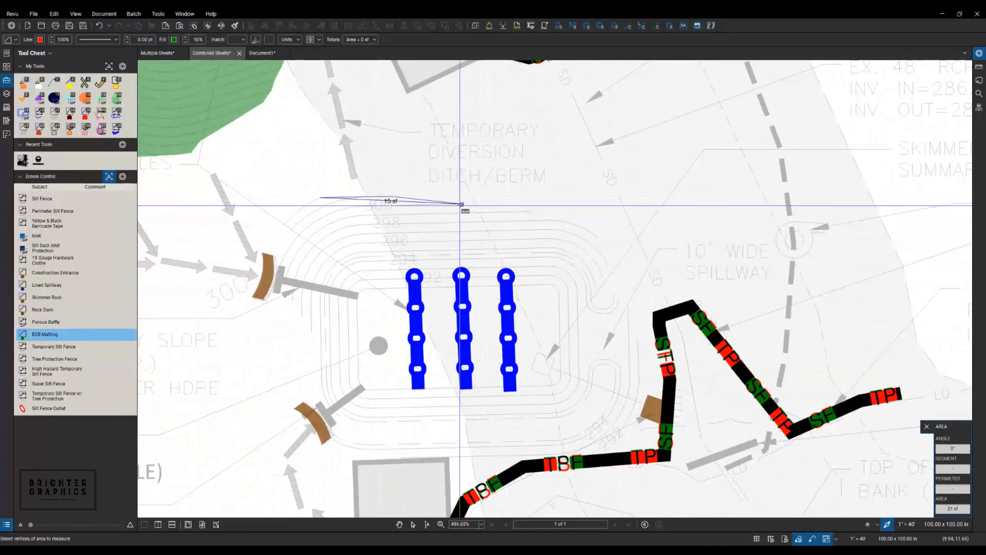
{"action": "left_click", "coordinate": [531, 211]}
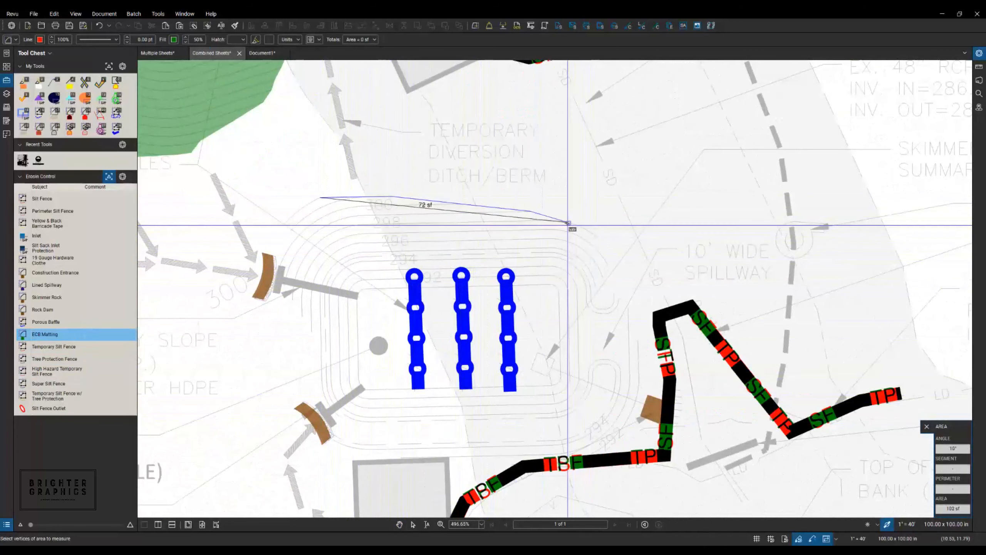
{"action": "left_click", "coordinate": [575, 225]}
{"action": "left_click", "coordinate": [596, 236]}
{"action": "left_click", "coordinate": [608, 266]}
{"action": "left_click", "coordinate": [596, 287]}
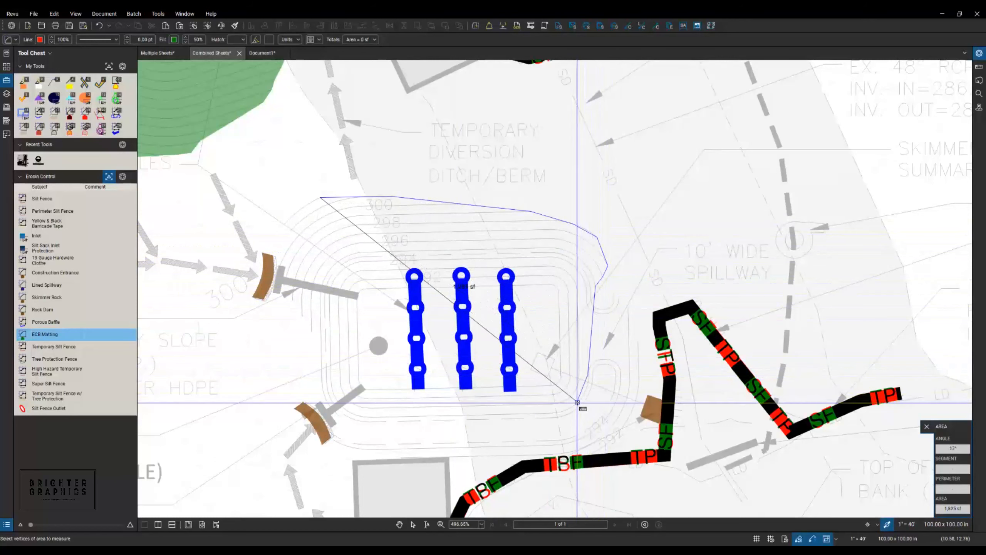
{"action": "left_click", "coordinate": [588, 375]}
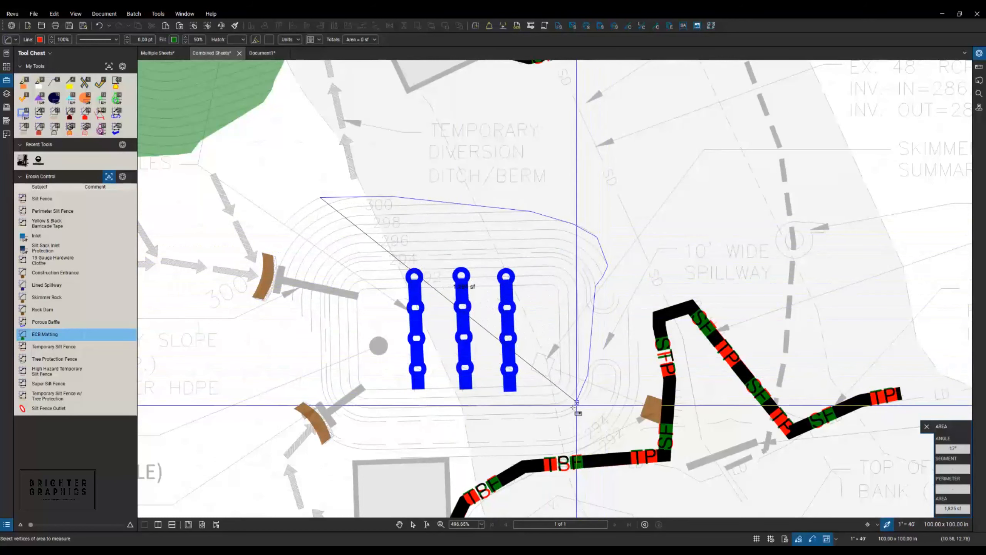
{"action": "left_click", "coordinate": [553, 411]}
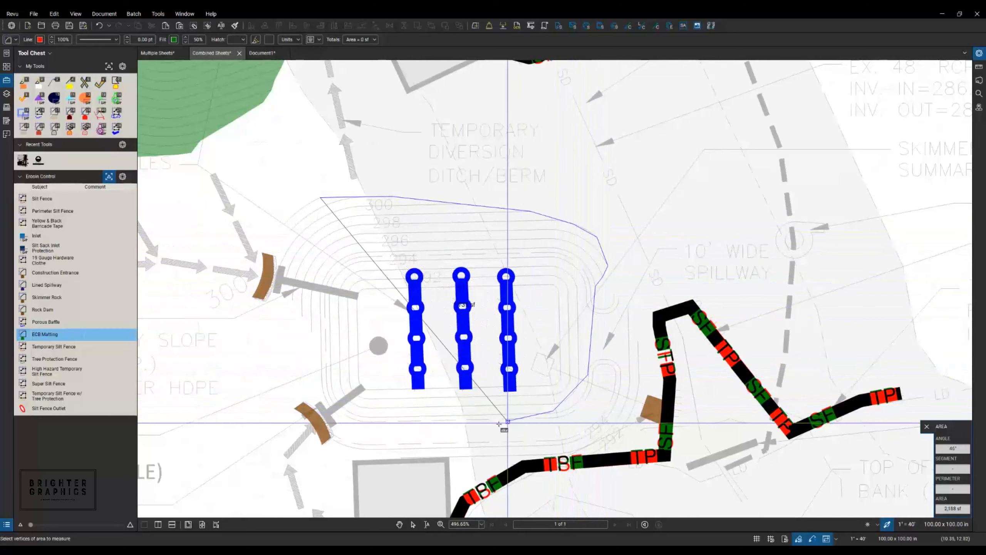
{"action": "left_click", "coordinate": [369, 417]}
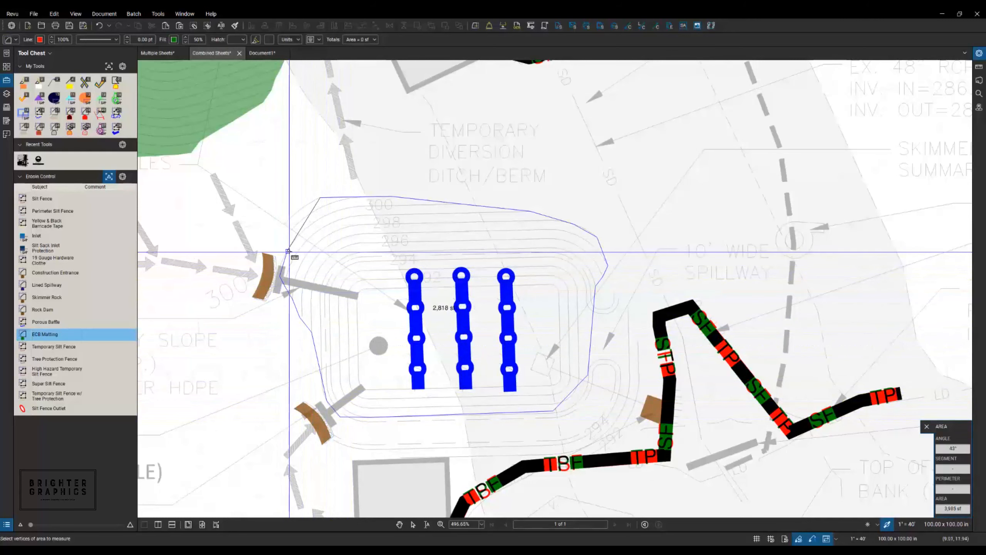
{"action": "double_click", "coordinate": [284, 225]}
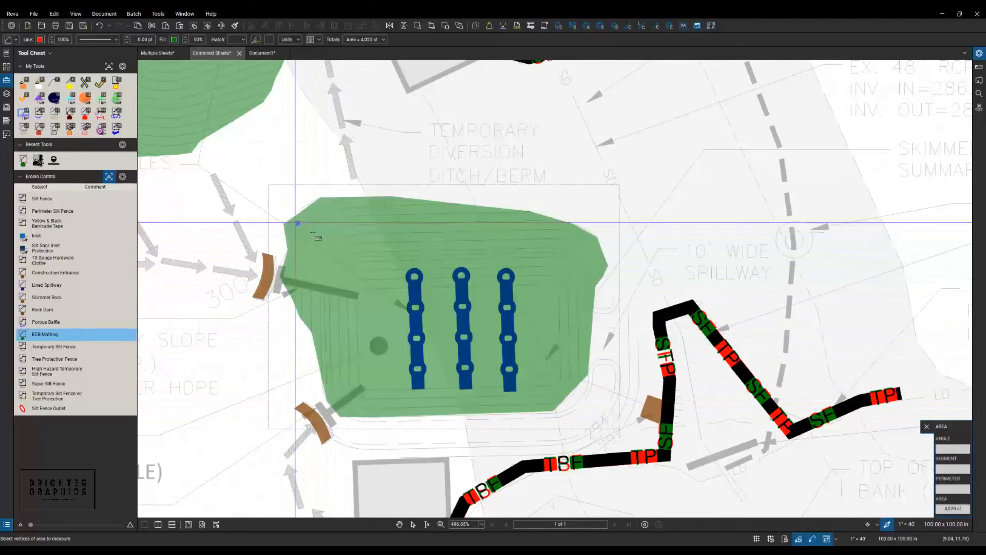
{"action": "key", "text": "Escape"}
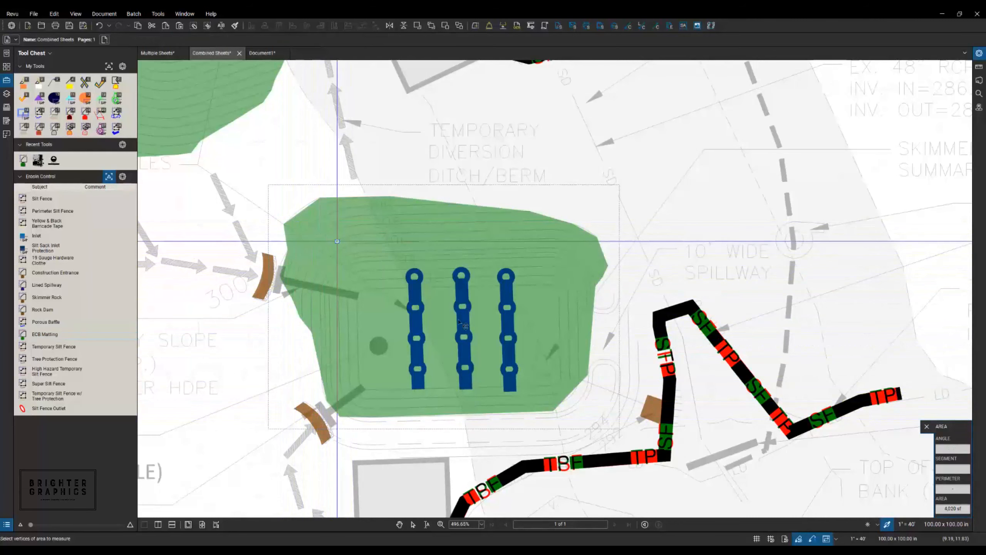
- Convert the SB-6 matting outline's lower-right corner segment to an arc
{"action": "left_click", "coordinate": [571, 394]}
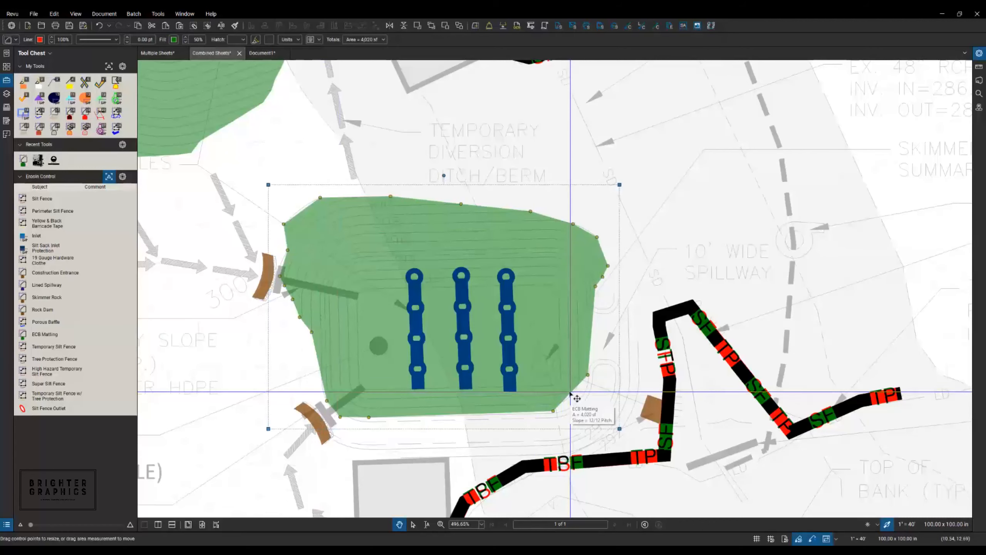
{"action": "right_click", "coordinate": [571, 404]}
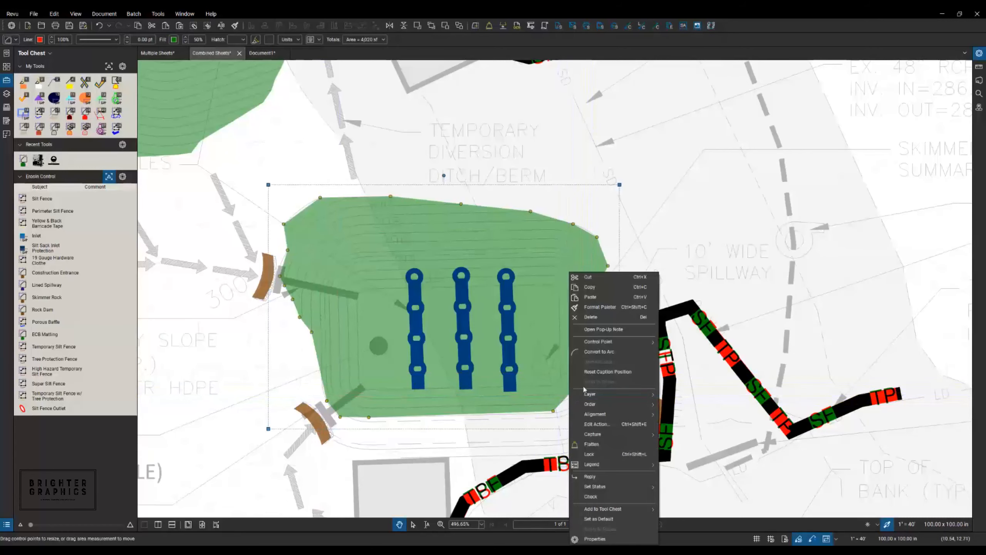
{"action": "left_click", "coordinate": [594, 353]}
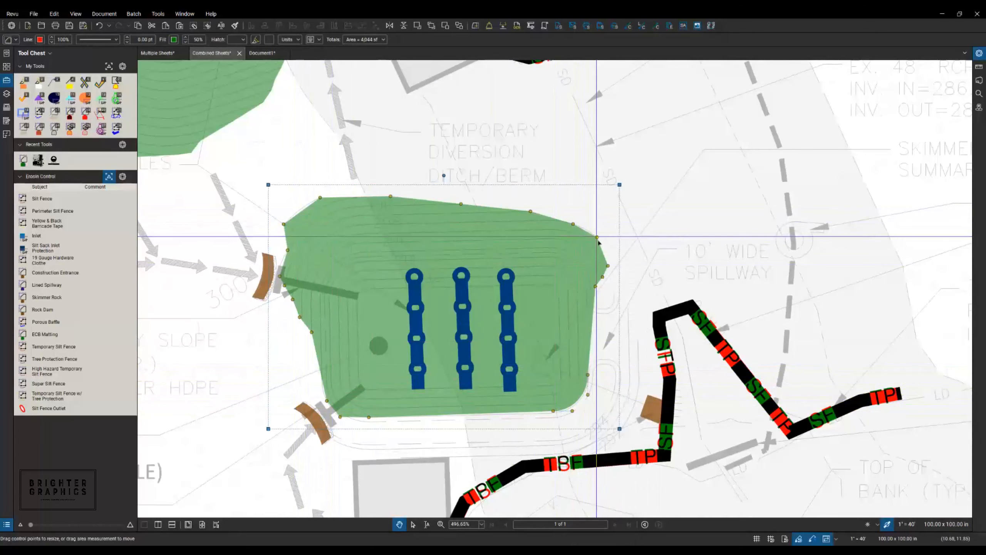
- Cut the flat basin floor around the baffles out of the SB-6 matting with a polygon cutout of about 1,370 sf
{"action": "left_click", "coordinate": [979, 68]}
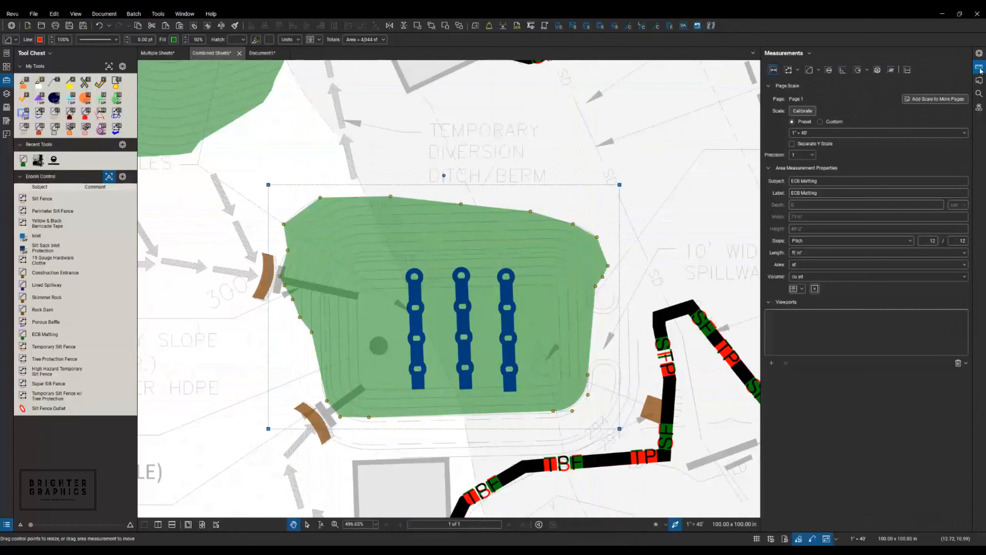
{"action": "left_click", "coordinate": [819, 71]}
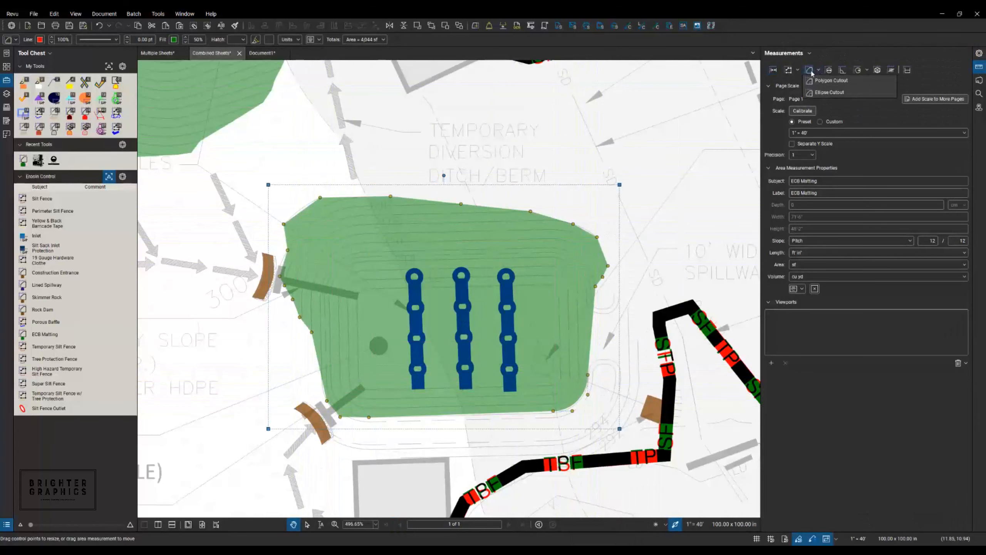
{"action": "left_click", "coordinate": [825, 82]}
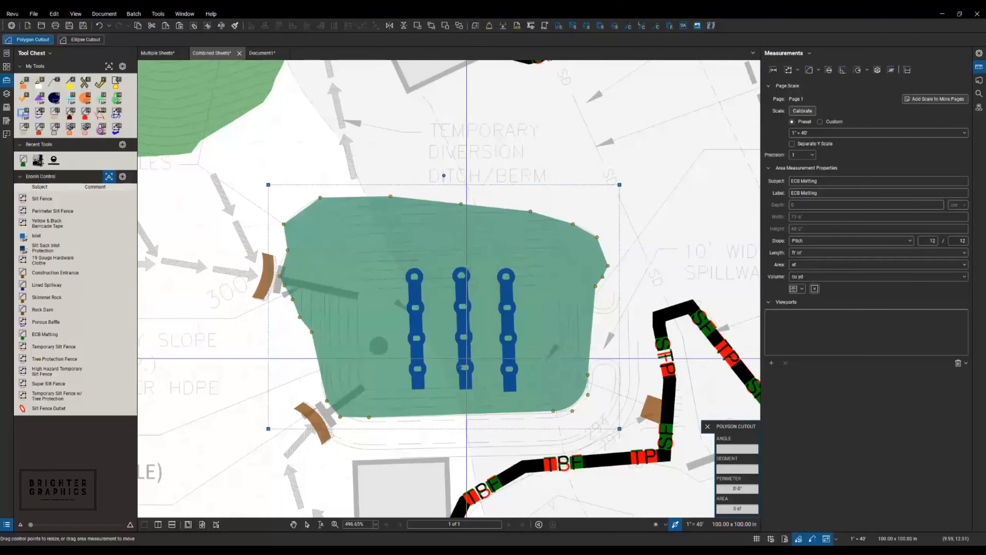
{"action": "scroll", "coordinate": [460, 382], "scroll_direction": "up", "scroll_amount": 3}
{"action": "scroll", "coordinate": [460, 383], "scroll_direction": "down", "scroll_amount": 2}
{"action": "scroll", "coordinate": [461, 383], "scroll_direction": "down", "scroll_amount": 2}
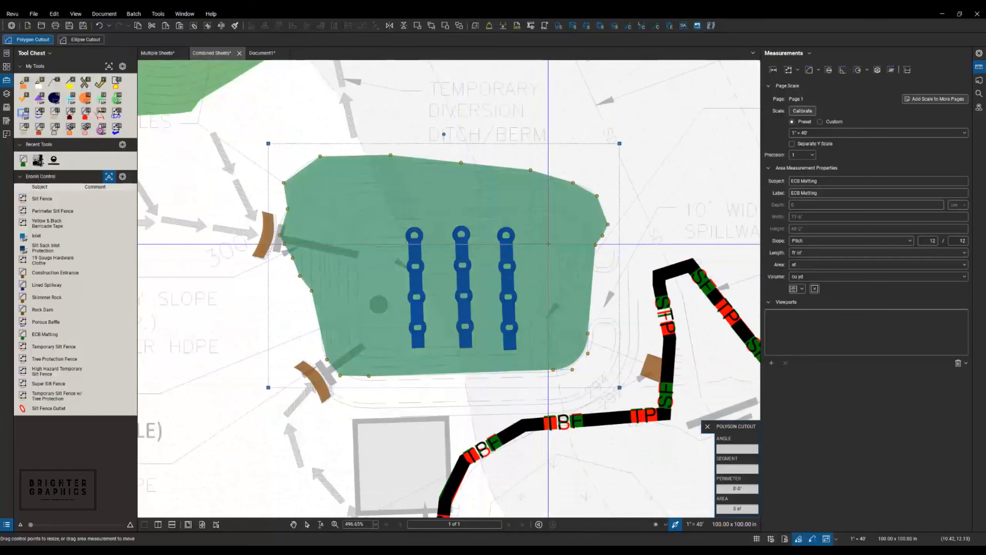
{"action": "left_click", "coordinate": [560, 253]}
{"action": "left_click", "coordinate": [560, 336]}
{"action": "left_click", "coordinate": [550, 345]}
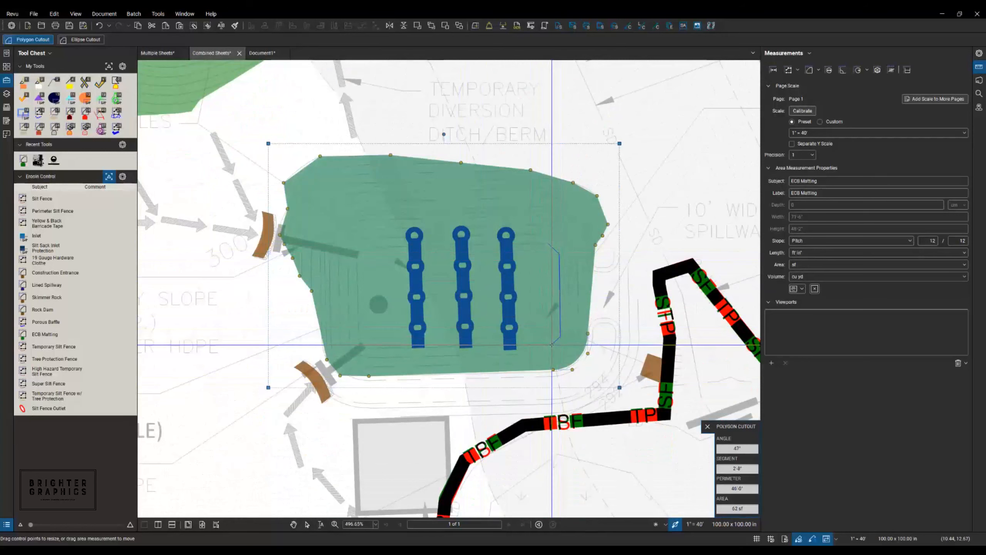
{"action": "left_click", "coordinate": [366, 348]}
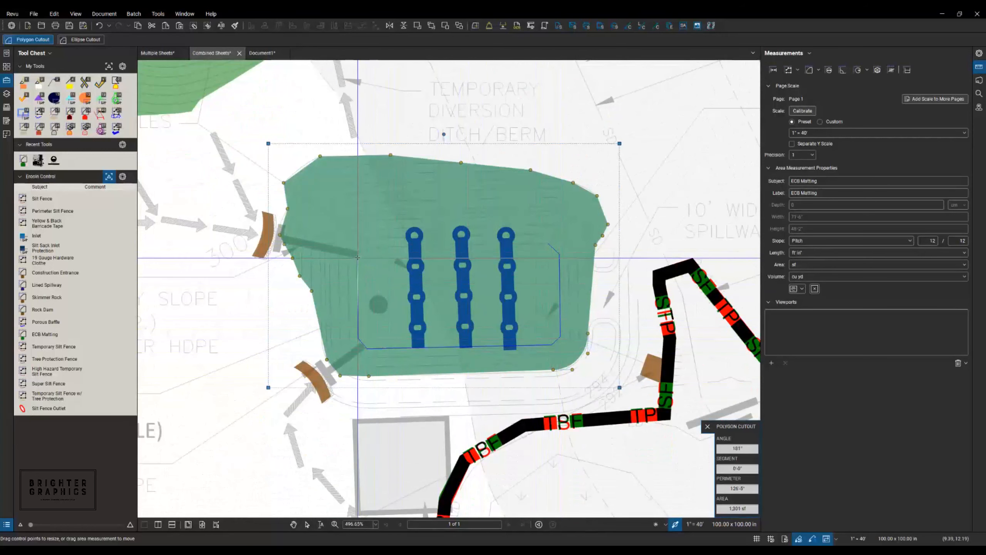
{"action": "left_click", "coordinate": [367, 247]}
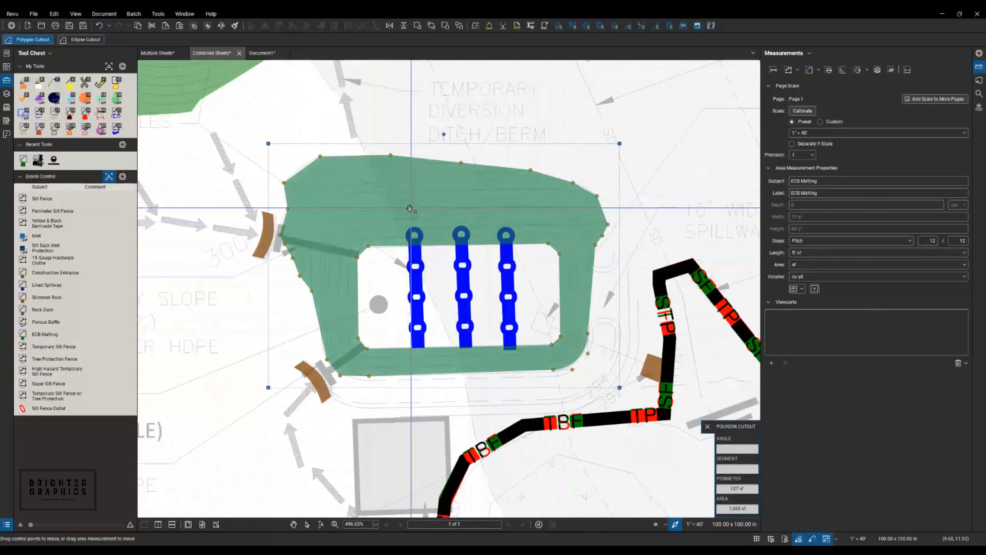
{"action": "key", "text": "Escape"}
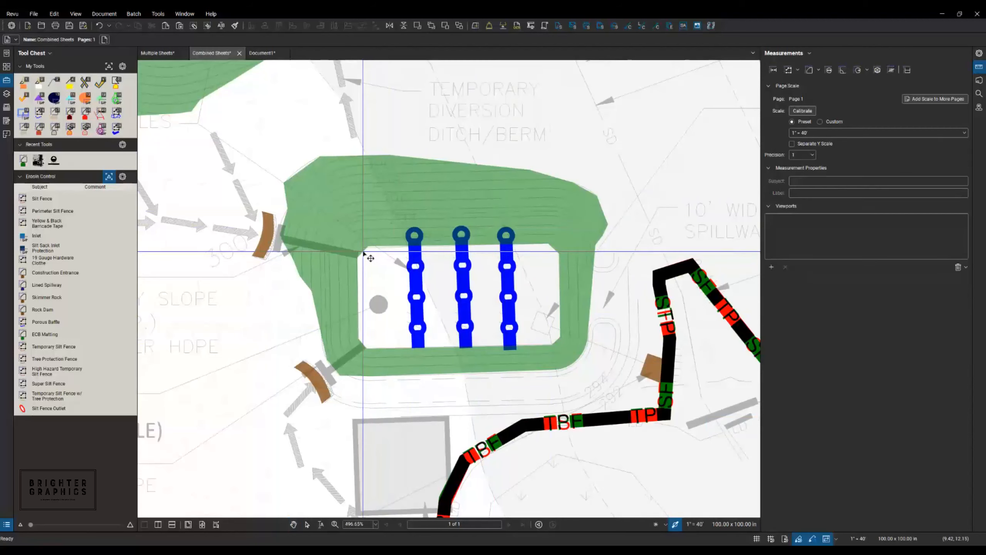
- Inspect the area and slope properties of the SB-6 ECB Matting measurement
{"action": "left_click", "coordinate": [364, 252]}
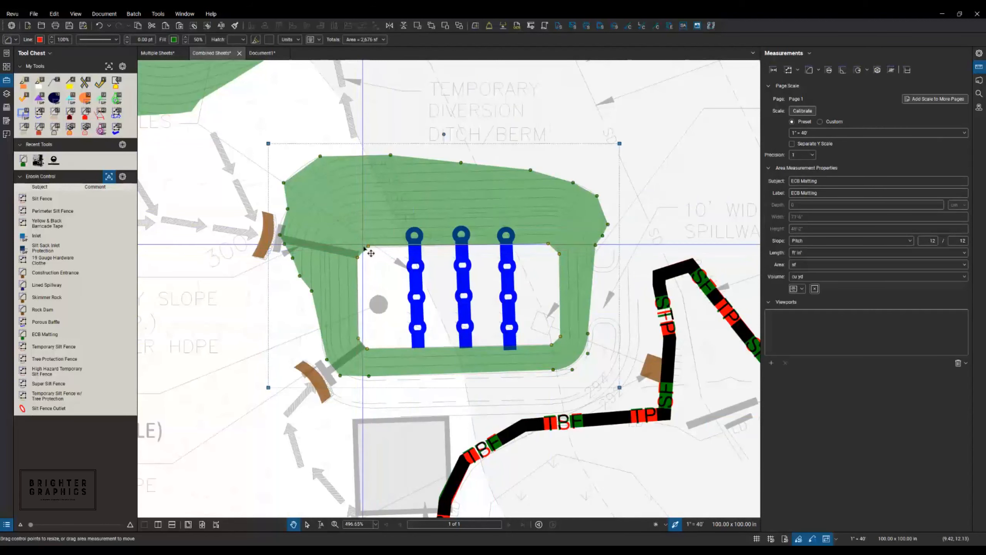
{"action": "left_click", "coordinate": [403, 267]}
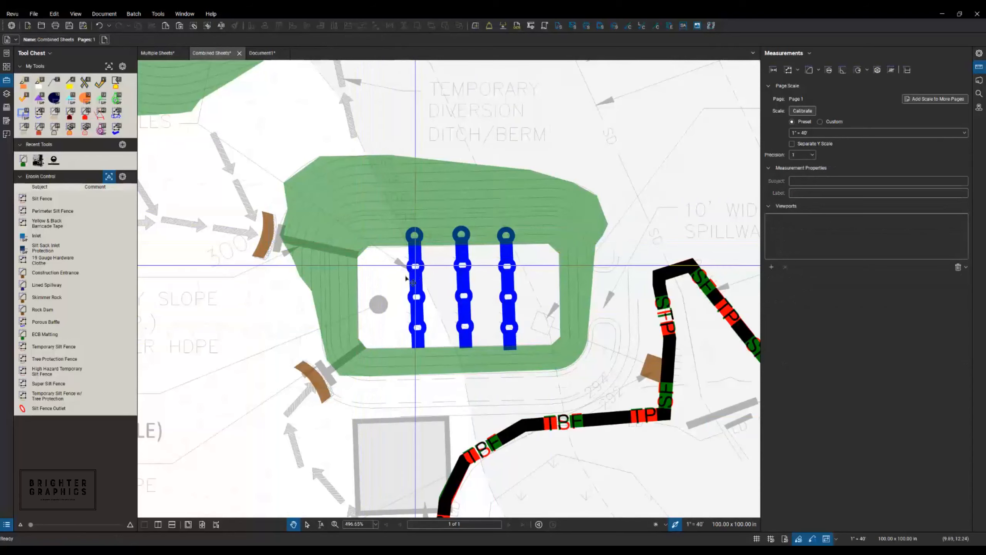
{"action": "scroll", "coordinate": [370, 227], "scroll_direction": "down", "scroll_amount": 1}
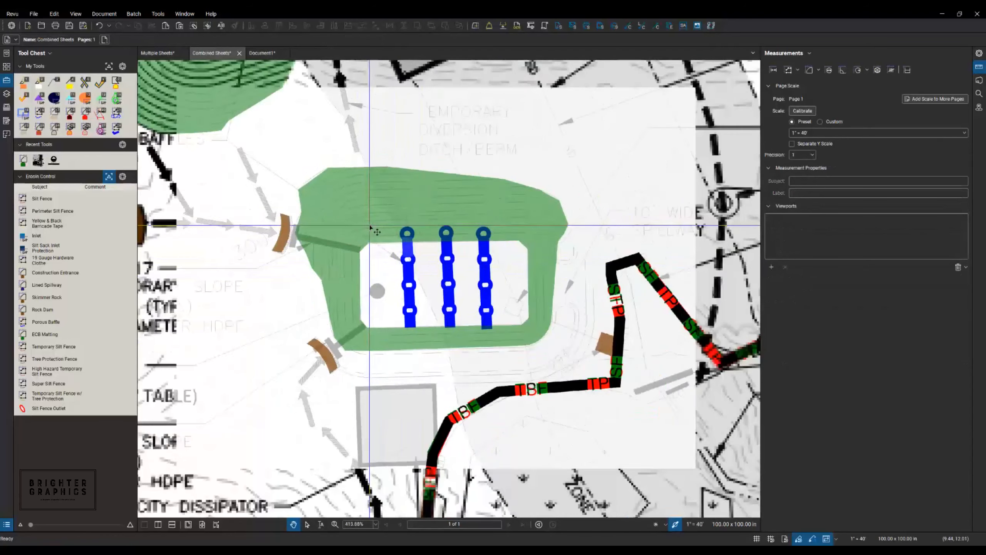
{"action": "scroll", "coordinate": [371, 227], "scroll_direction": "down", "scroll_amount": 2}
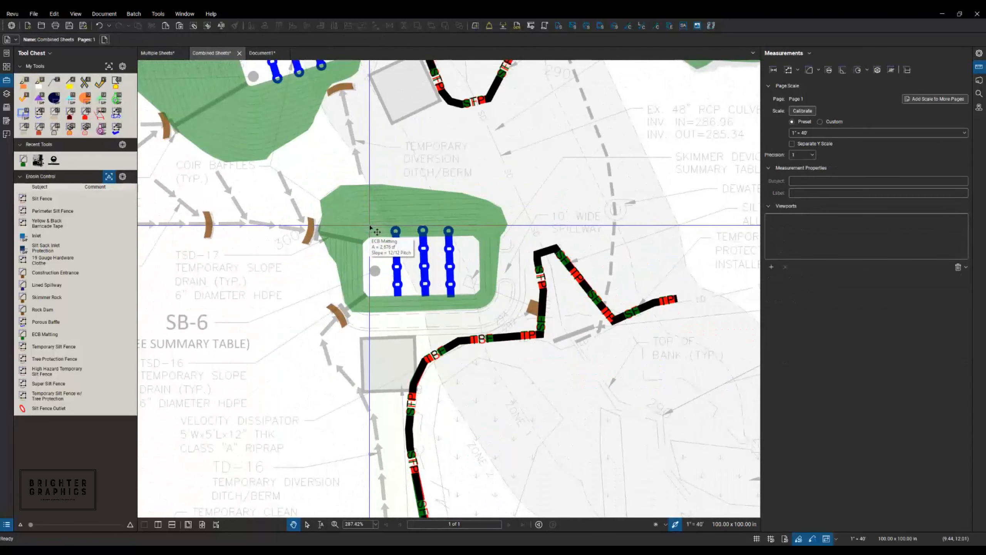
{"action": "scroll", "coordinate": [371, 227], "scroll_direction": "down", "scroll_amount": 1}
{"action": "left_click", "coordinate": [372, 223]}
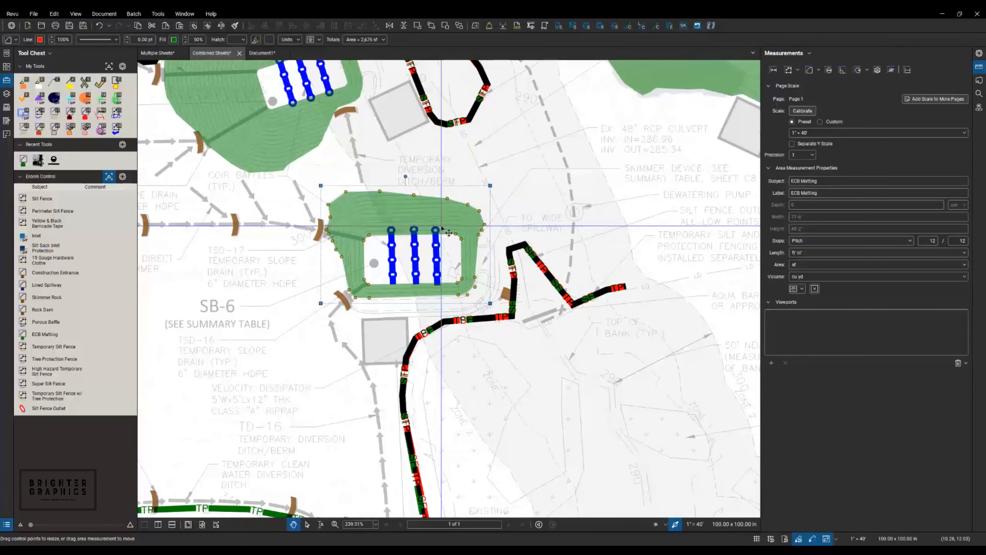
- Review the remaining basins across the combined sheet and the measurements in the Erosion Control Legend
{"action": "scroll", "coordinate": [442, 229], "scroll_direction": "down", "scroll_amount": 6}
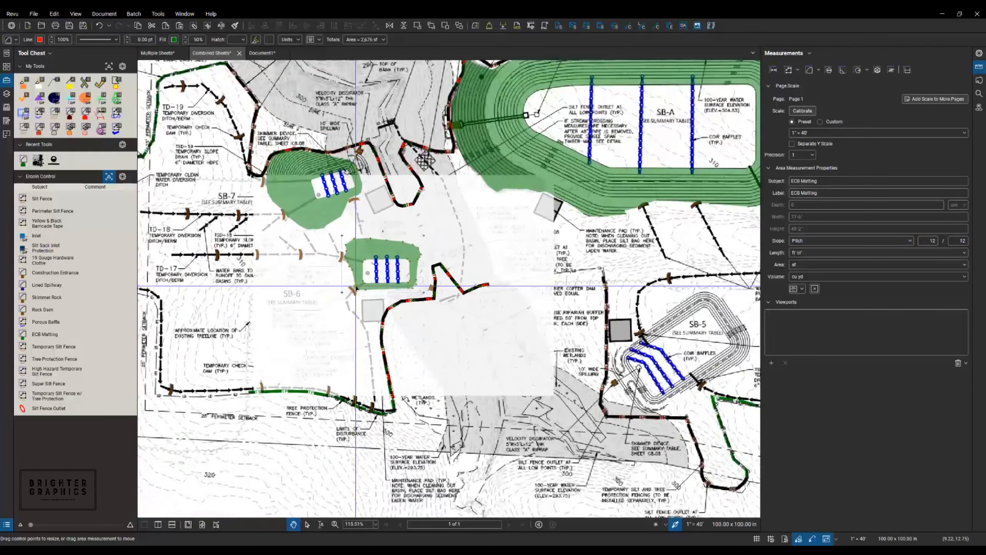
{"action": "scroll", "coordinate": [356, 287], "scroll_direction": "down", "scroll_amount": 3}
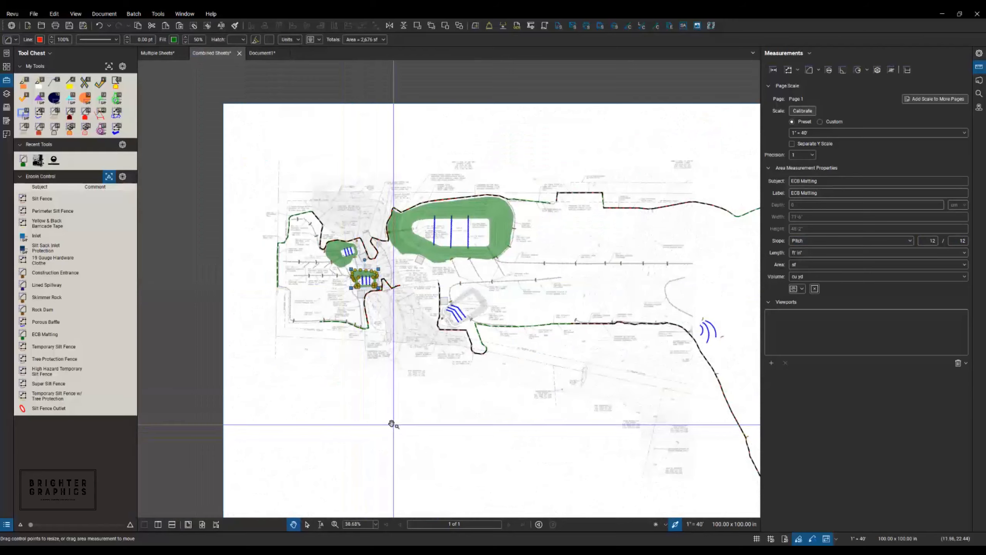
{"action": "left_click_drag", "start_coordinate": [395, 425], "coordinate": [249, 385]}
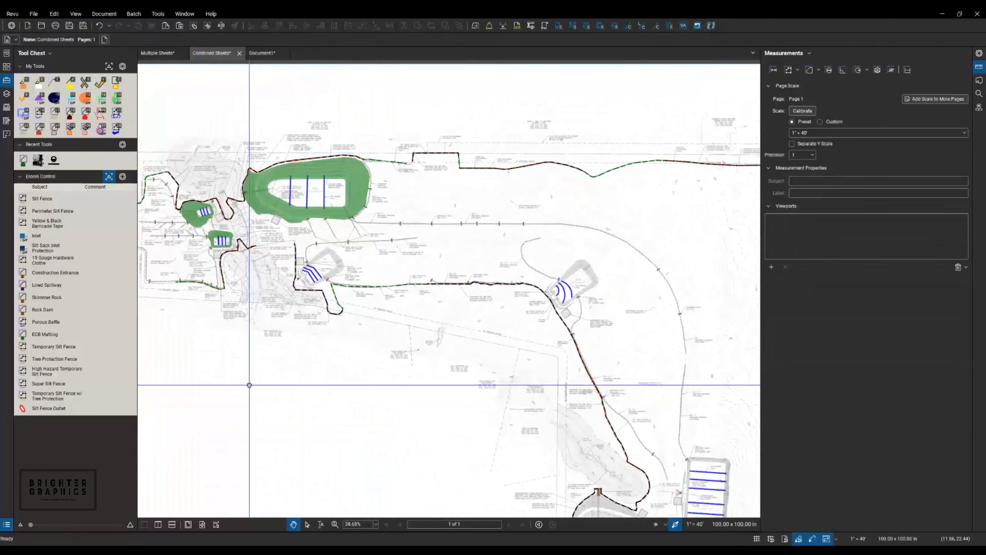
{"action": "left_click_drag", "start_coordinate": [379, 388], "coordinate": [243, 269]}
{"action": "scroll", "coordinate": [244, 299], "scroll_direction": "down", "scroll_amount": 1}
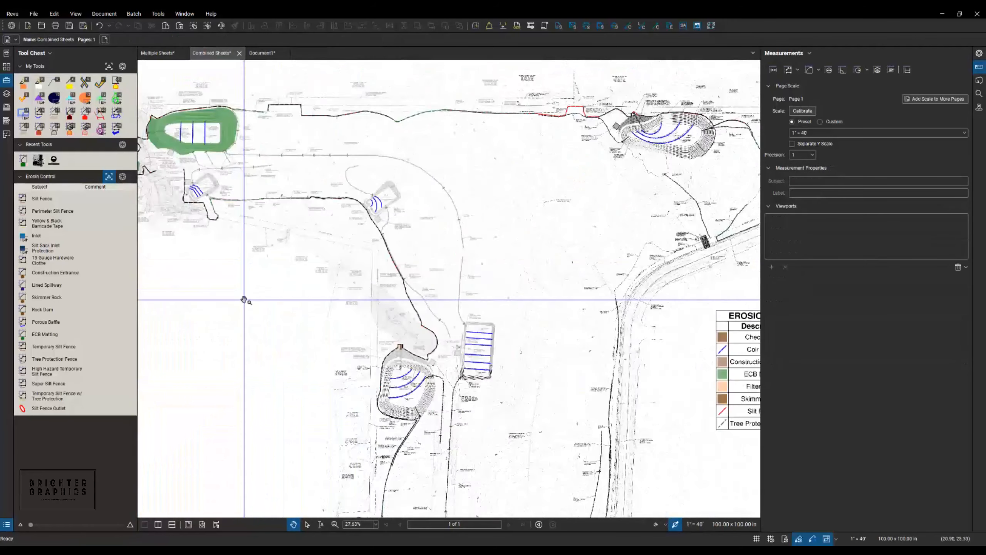
{"action": "scroll", "coordinate": [244, 300], "scroll_direction": "down", "scroll_amount": 1}
{"action": "scroll", "coordinate": [576, 362], "scroll_direction": "up", "scroll_amount": 3}
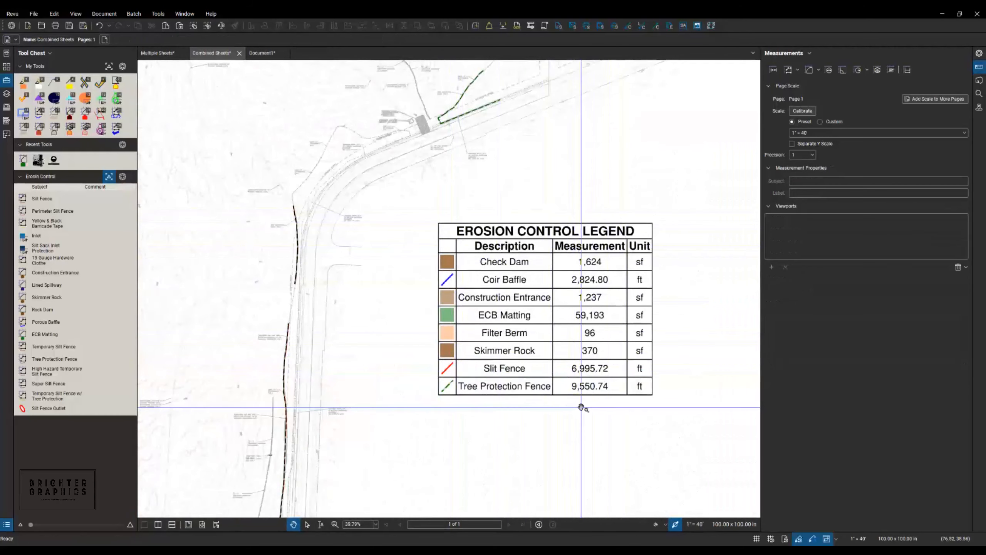
{"action": "scroll", "coordinate": [592, 398], "scroll_direction": "down", "scroll_amount": 2}
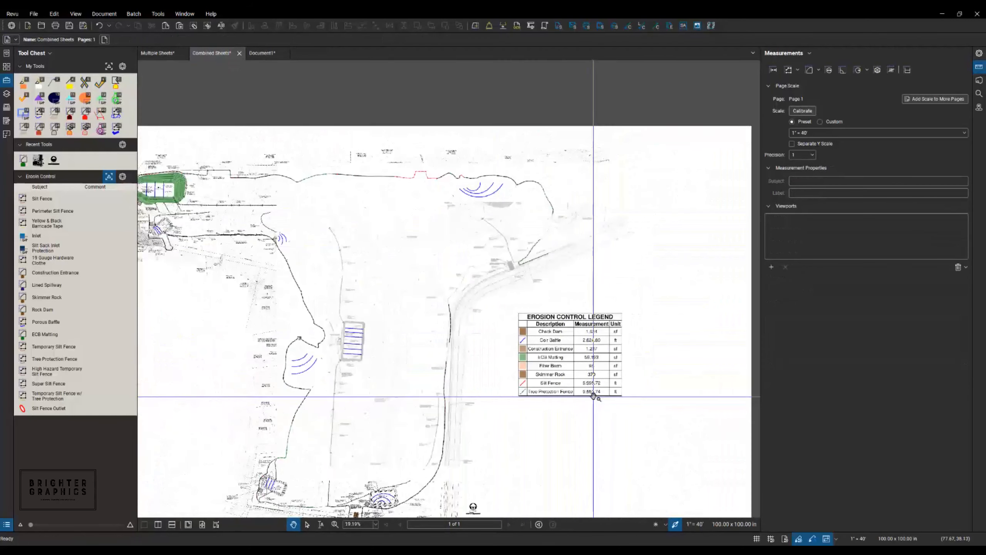
{"action": "left_click_drag", "start_coordinate": [541, 424], "coordinate": [589, 353]}
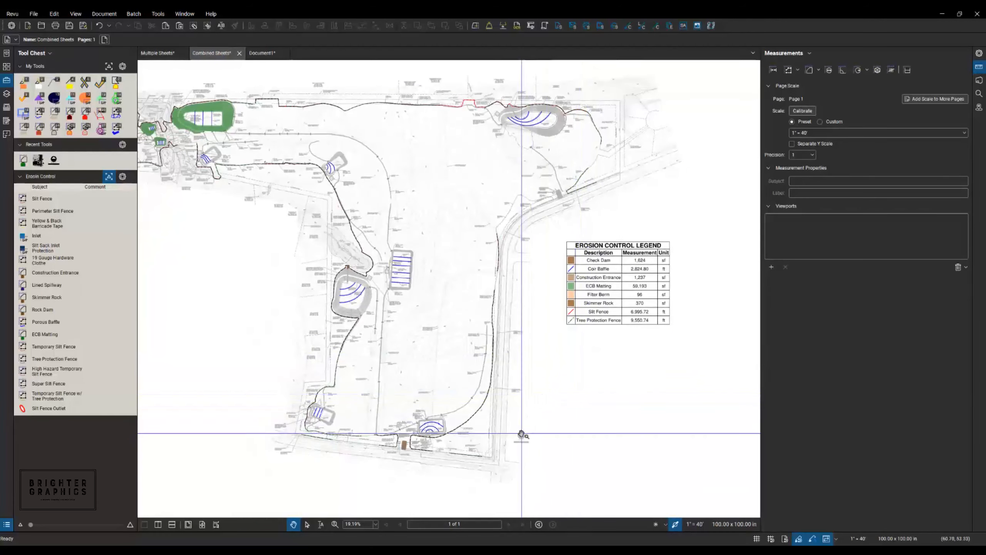
- Calibrate the current page's scale from the 0 to 80 marks of the graphic scale bar, setting that distance to 80 feet
{"action": "scroll", "coordinate": [519, 451], "scroll_direction": "up", "scroll_amount": 5}
{"action": "scroll", "coordinate": [519, 451], "scroll_direction": "up", "scroll_amount": 1}
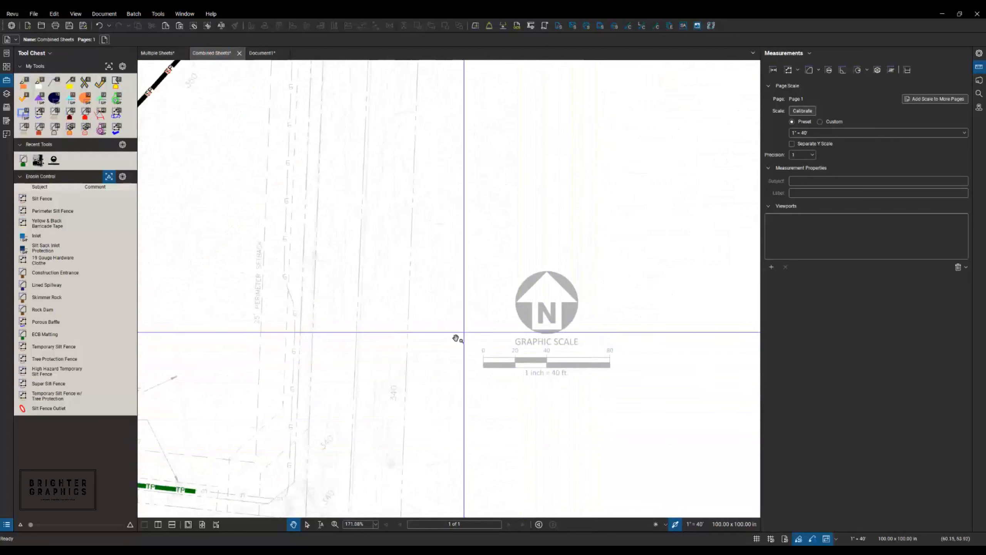
{"action": "left_click", "coordinate": [803, 111]}
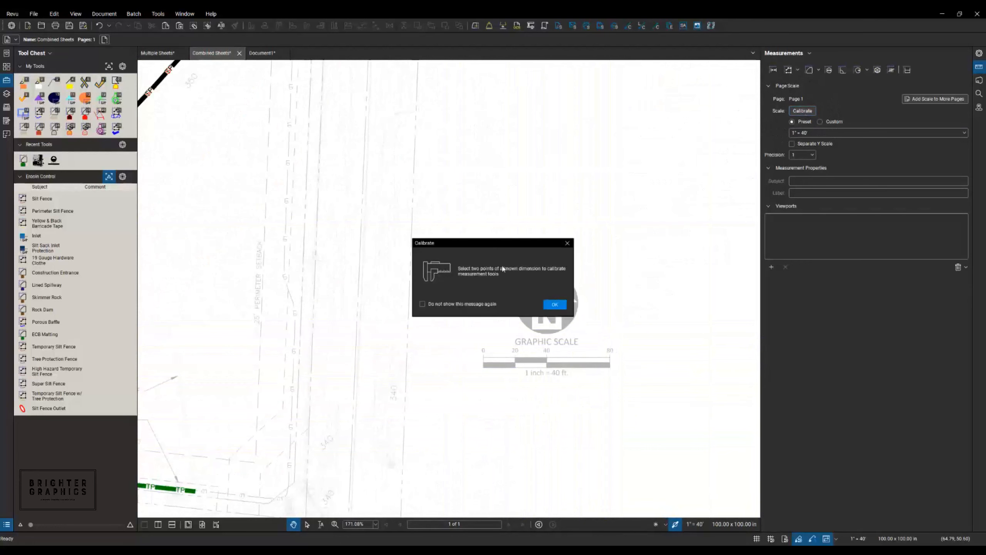
{"action": "left_click", "coordinate": [555, 306]}
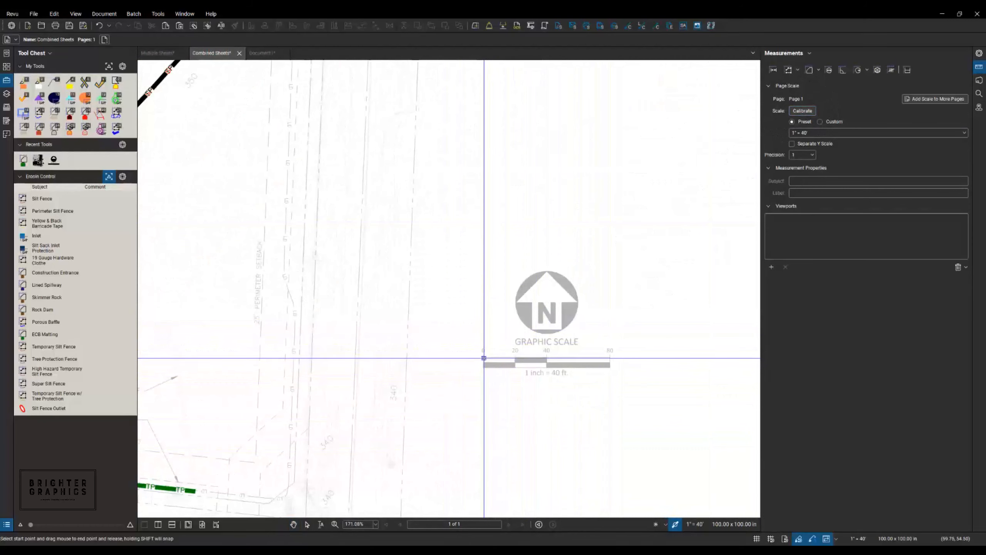
{"action": "scroll", "coordinate": [481, 356], "scroll_direction": "up", "scroll_amount": 5}
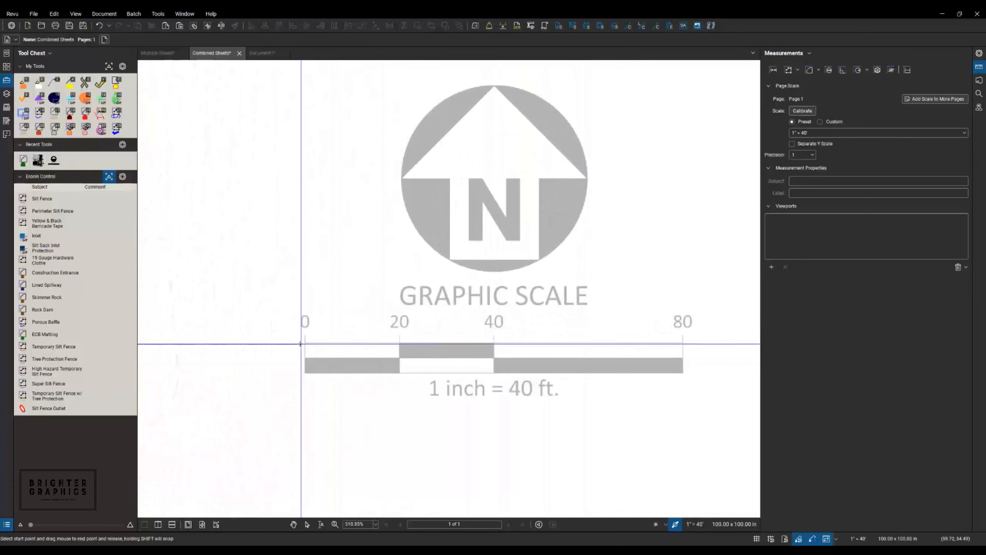
{"action": "left_click_drag", "start_coordinate": [305, 344], "coordinate": [682, 344]}
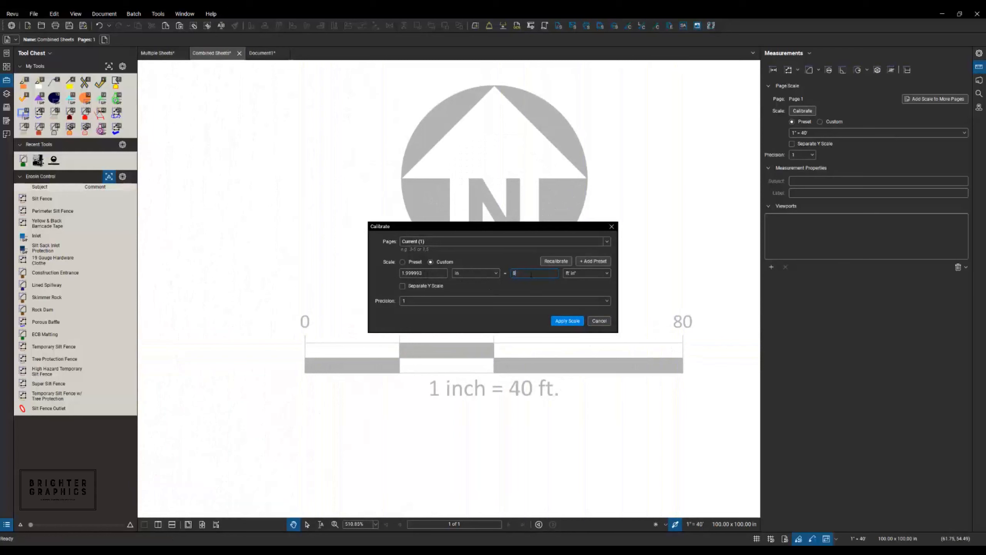
{"action": "left_click", "coordinate": [568, 321]}
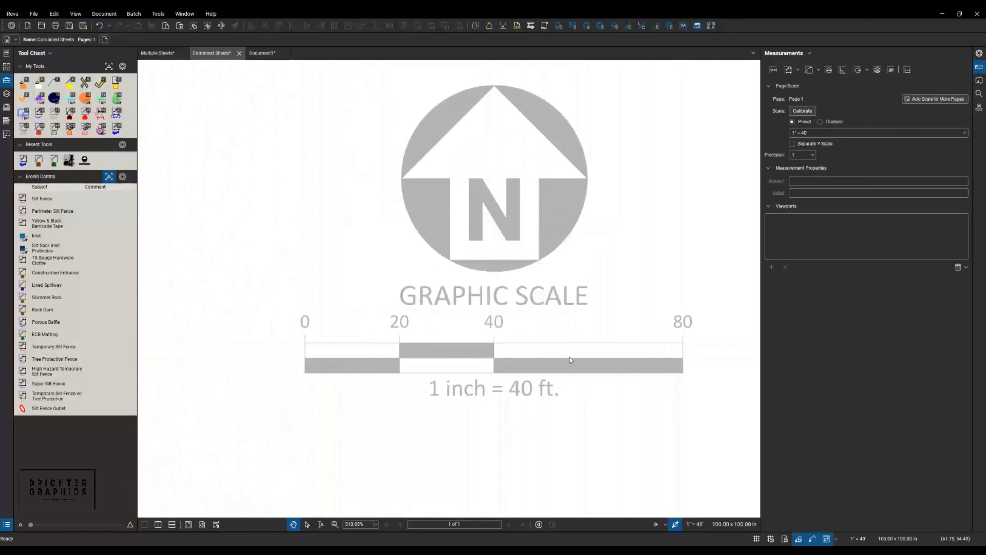
{"action": "scroll", "coordinate": [569, 357], "scroll_direction": "down", "scroll_amount": 10}
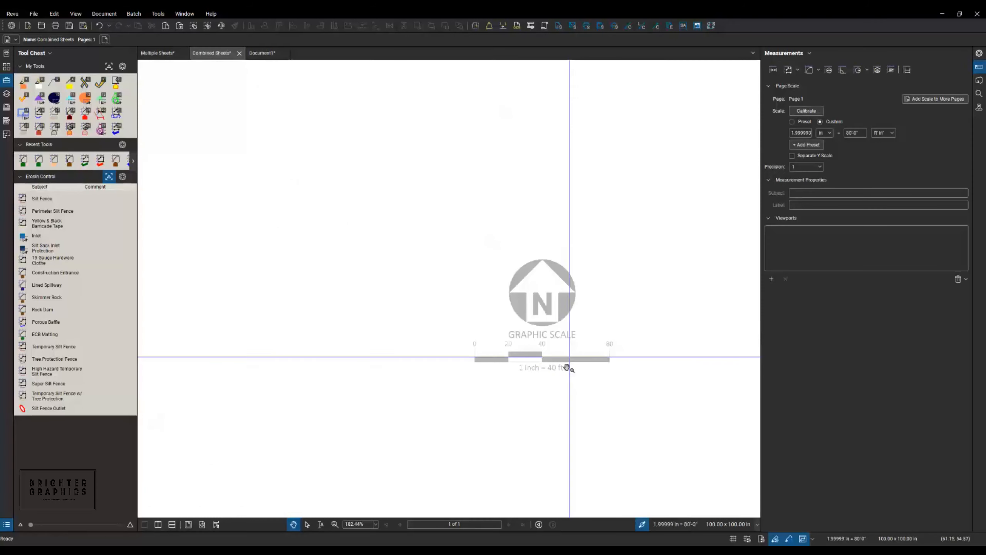
{"action": "scroll", "coordinate": [613, 407], "scroll_direction": "down", "scroll_amount": 4}
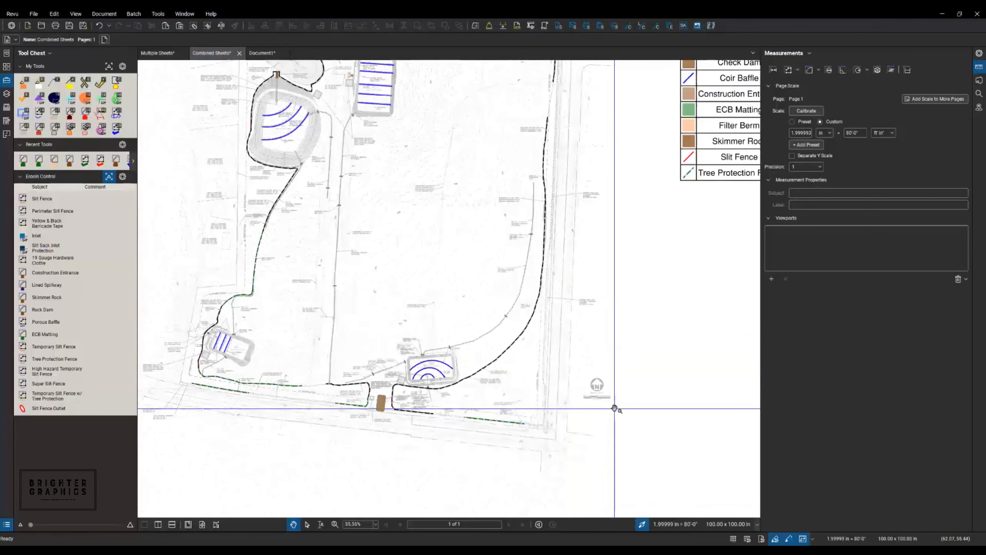
{"action": "left_click_drag", "start_coordinate": [634, 280], "coordinate": [593, 337]}
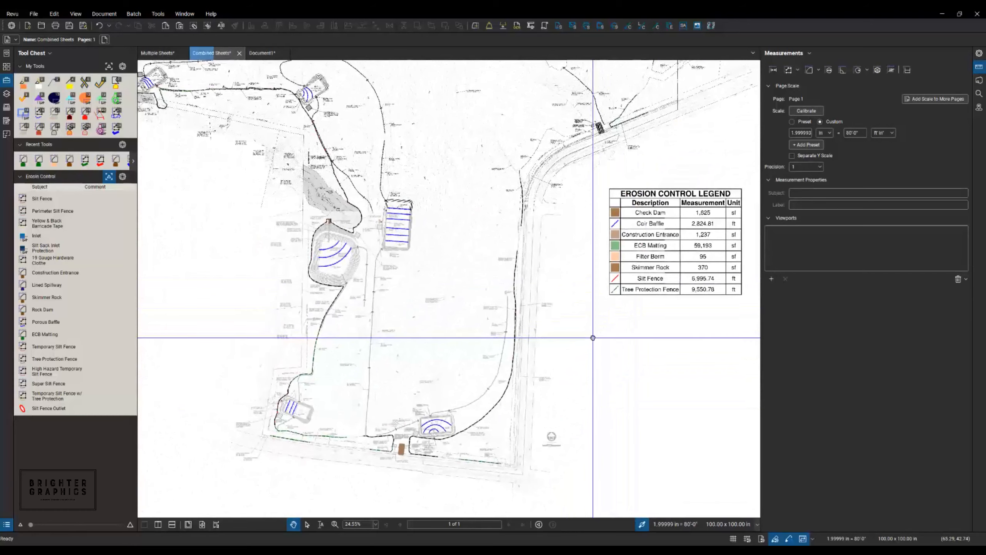